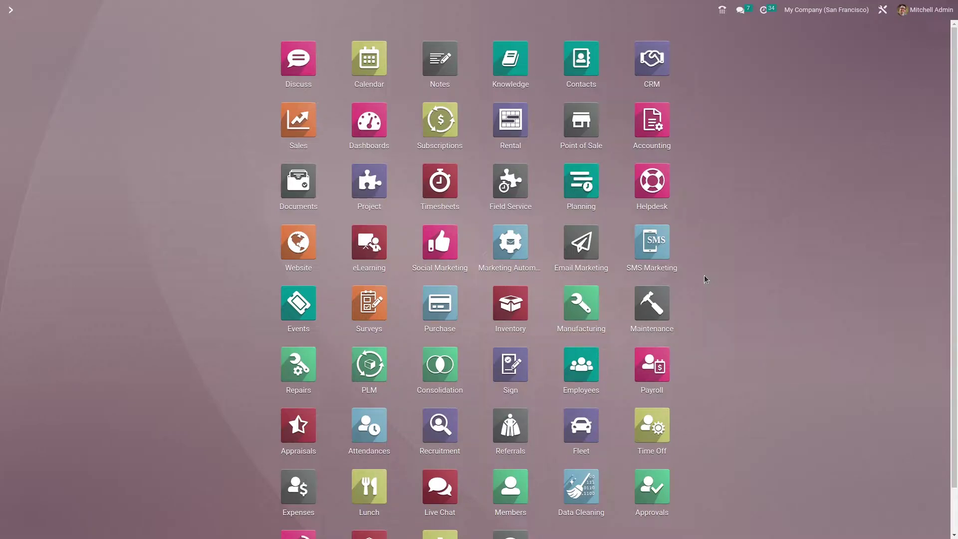
# Open Discuss with 'dis', browse the empty Inbox, Starred and History mailboxes, and begin adding a channel
pyautogui.write('dis')
pyautogui.press('Return')
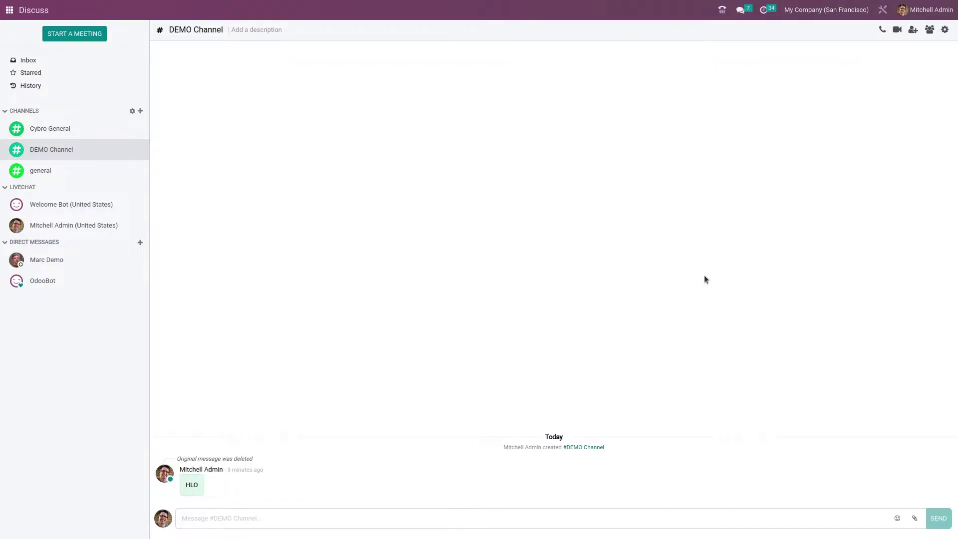
pyautogui.click(80, 62)
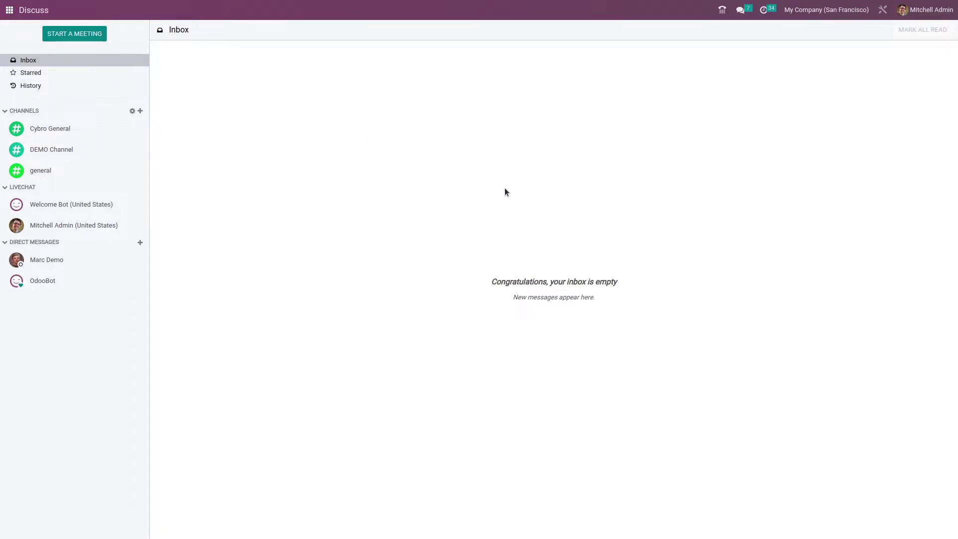
pyautogui.click(78, 70)
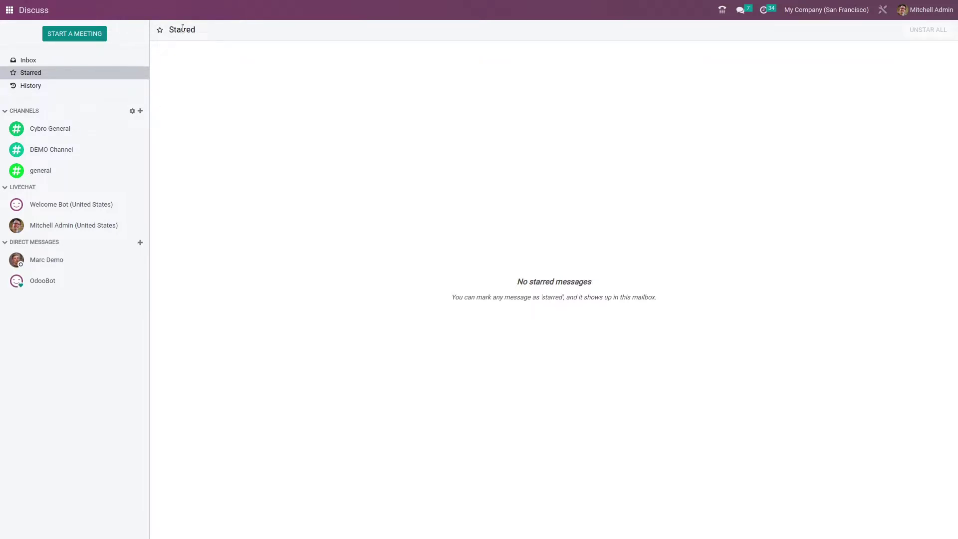
pyautogui.click(107, 86)
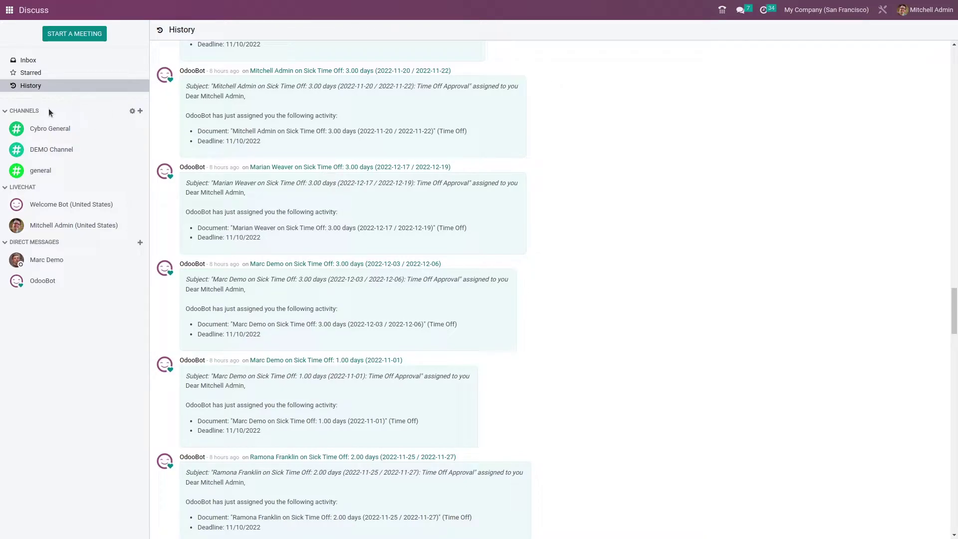
pyautogui.click(140, 112)
# Create the channel Channel1, fixing the typed name, and send 'hi' as its first message
pyautogui.write('CHA')
pyautogui.press('BackSpace')
pyautogui.press('BackSpace')
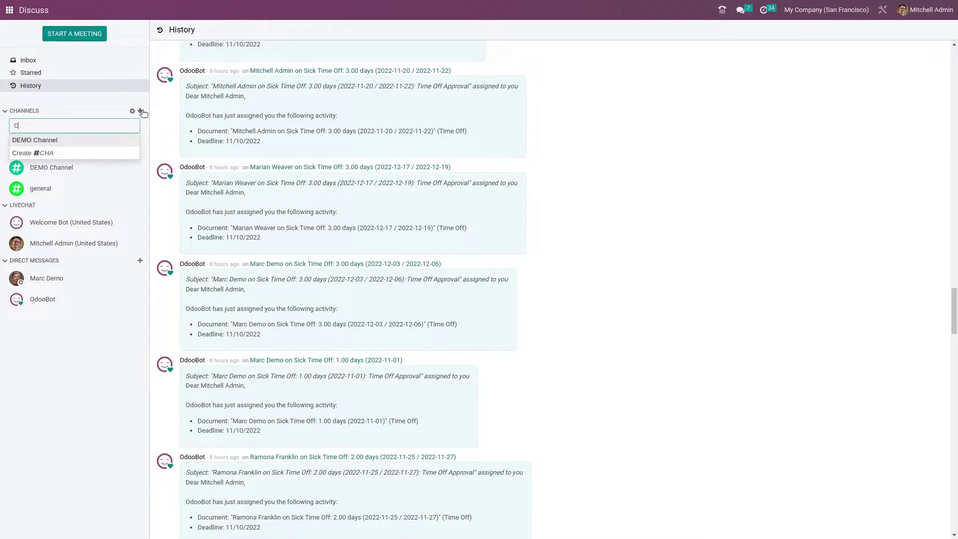
pyautogui.write('hannel1')
pyautogui.press('Return')
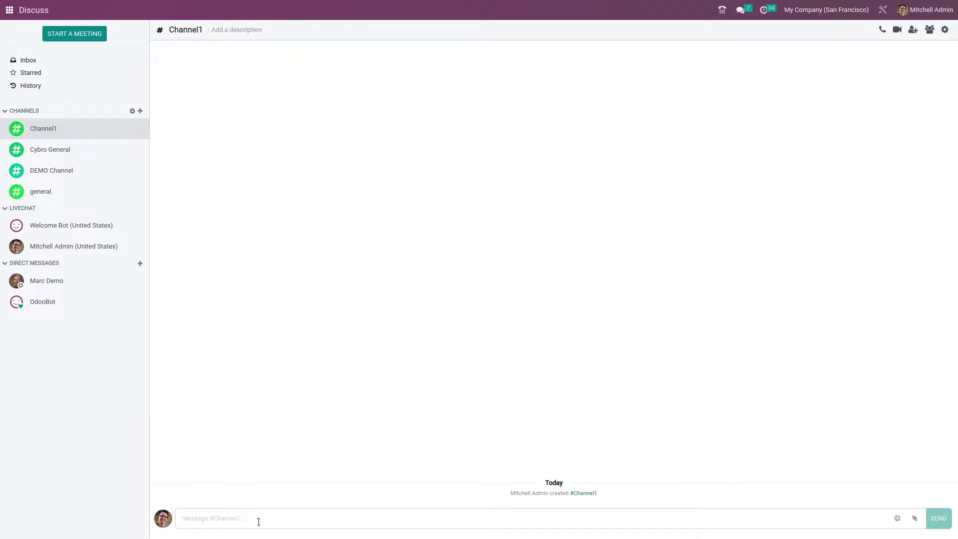
pyautogui.write('hi')
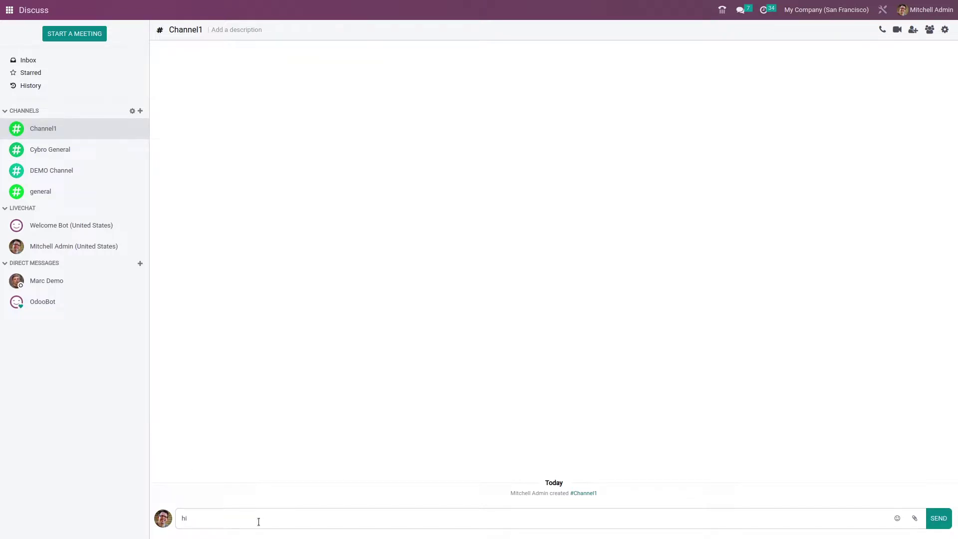
pyautogui.press('Return')
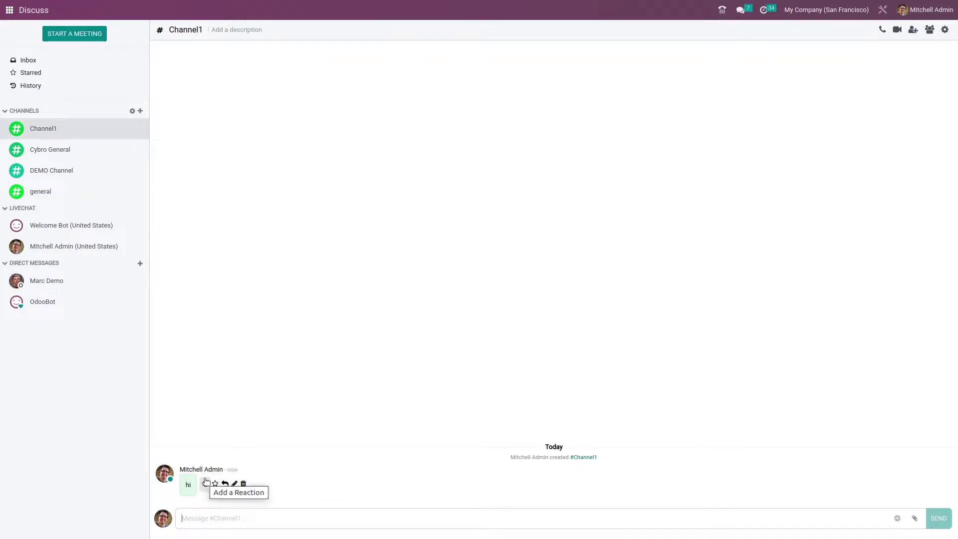
# React to 'hi' with a smiley, star it, unstar all messages, and return to Channel1
pyautogui.click(206, 482)
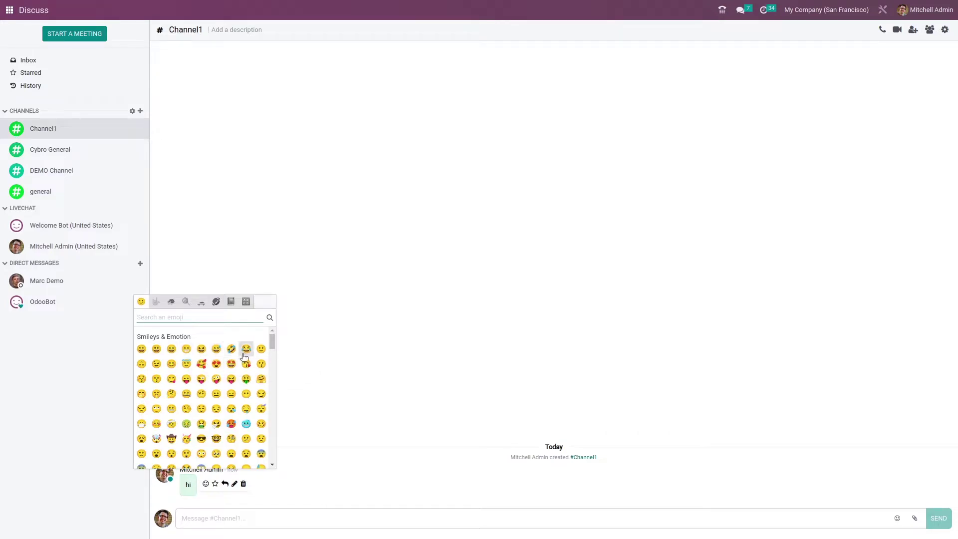
pyautogui.click(186, 348)
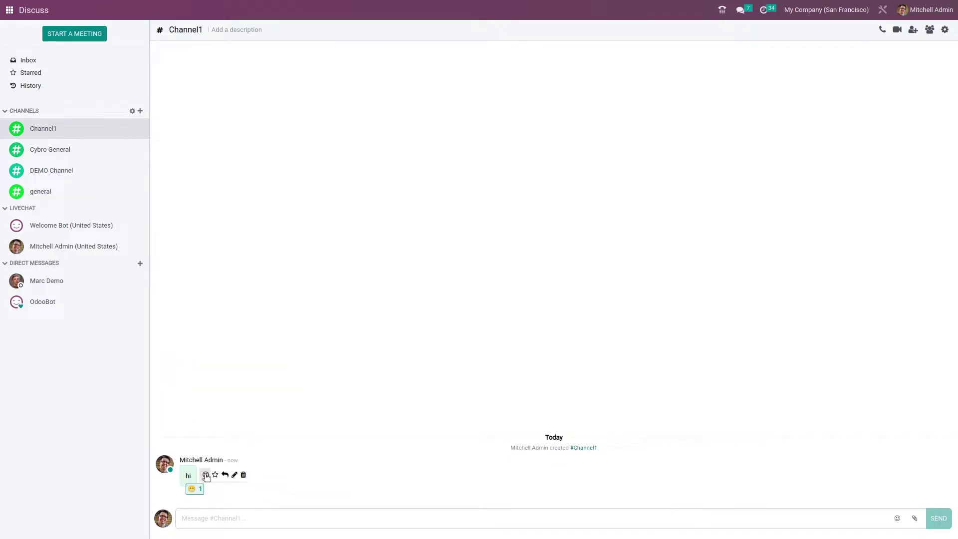
pyautogui.click(215, 475)
pyautogui.click(135, 75)
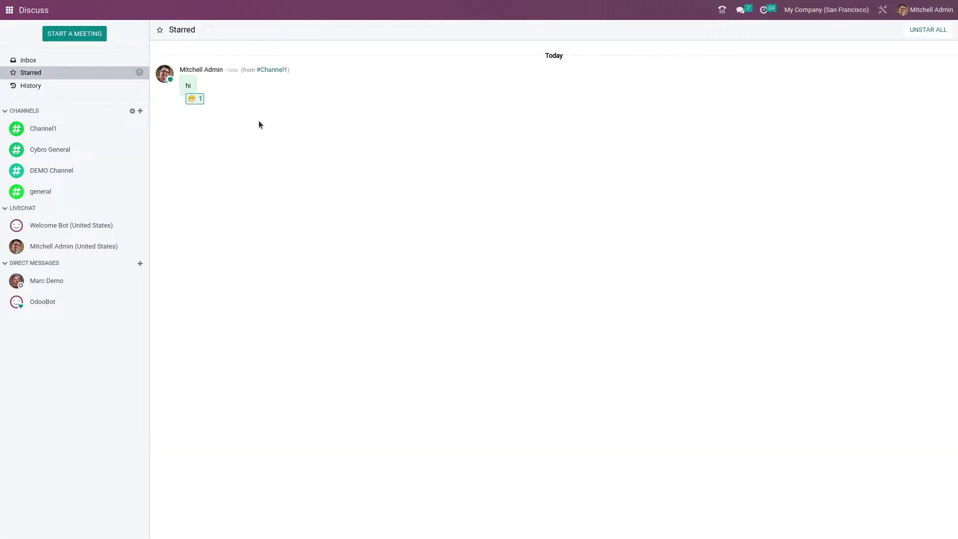
pyautogui.click(926, 31)
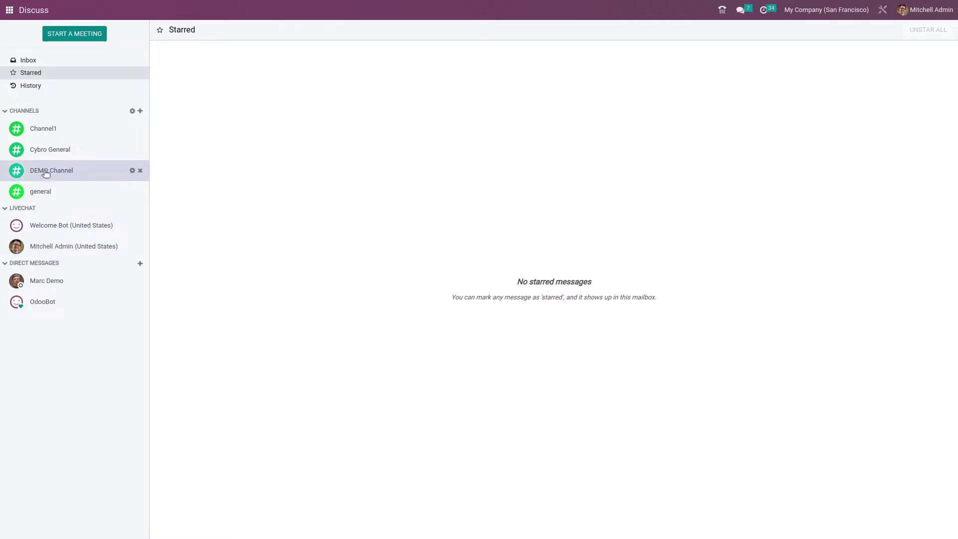
pyautogui.click(68, 131)
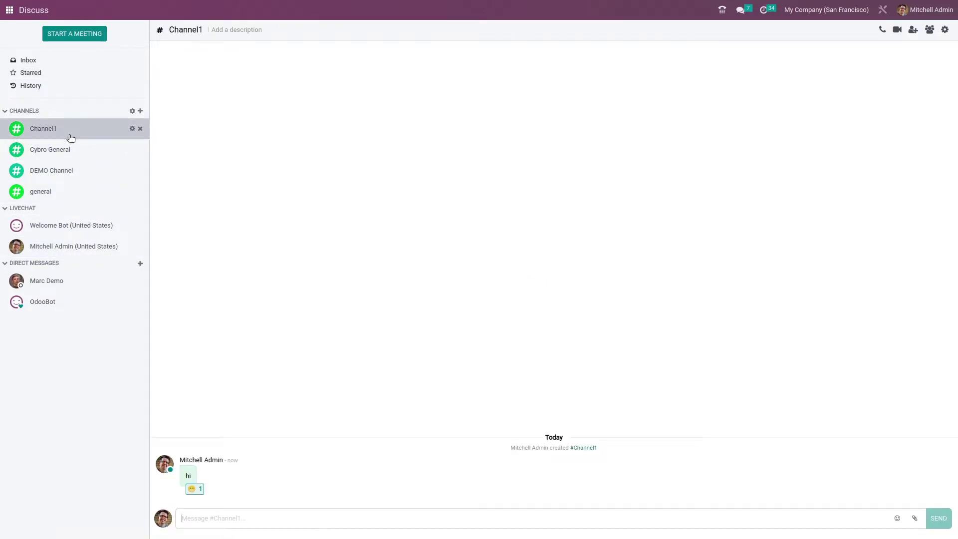
# Reply 'hlo' to the hi message, then edit that reply to read 'hey'
pyautogui.moveTo(229, 462)
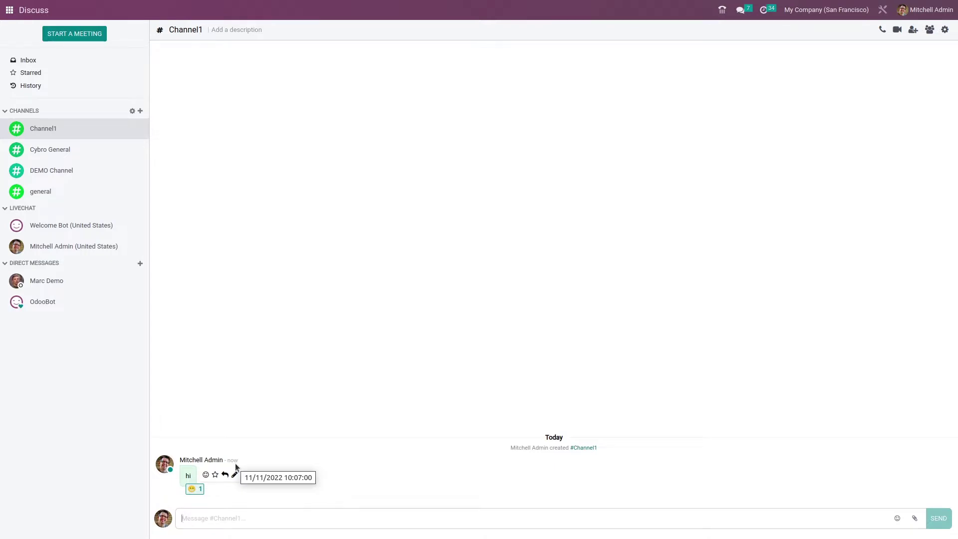
pyautogui.click(225, 474)
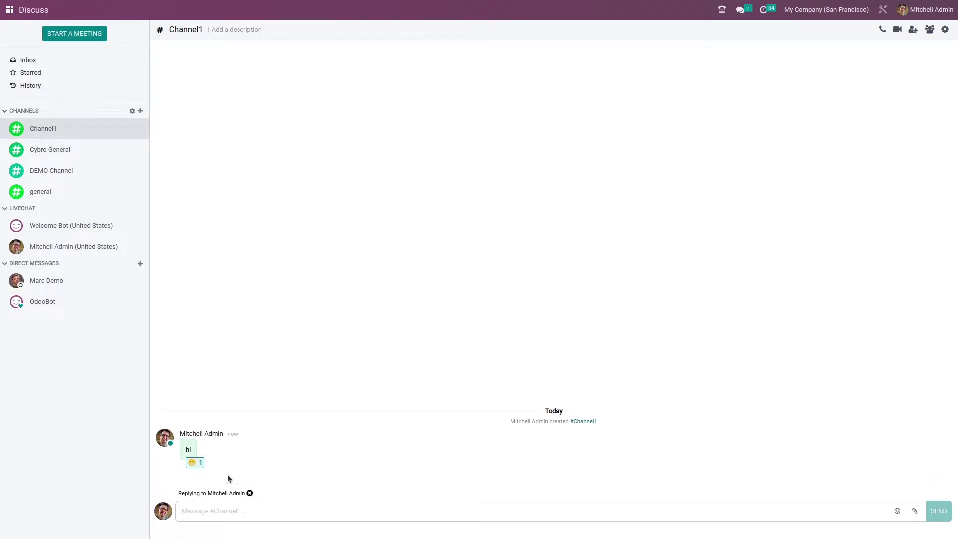
pyautogui.write('hlo')
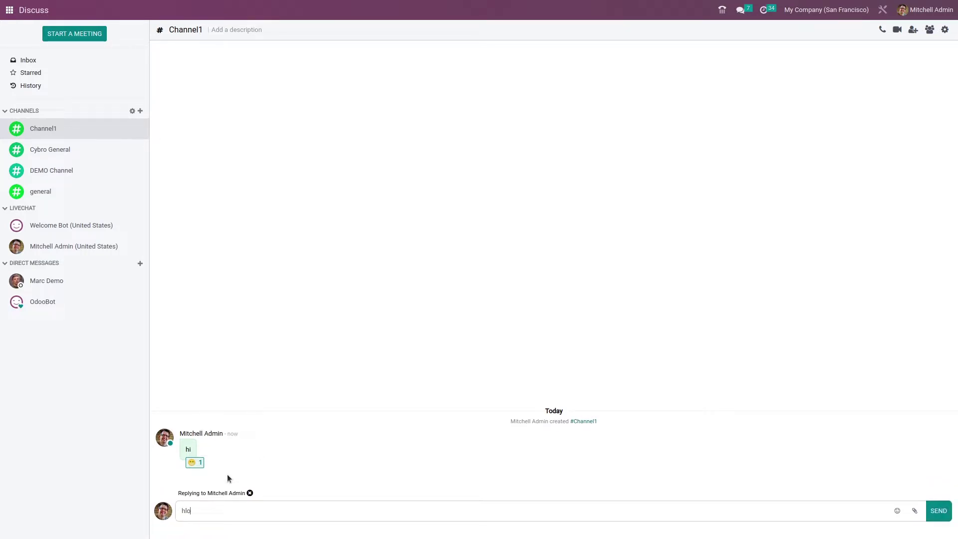
pyautogui.press('Return')
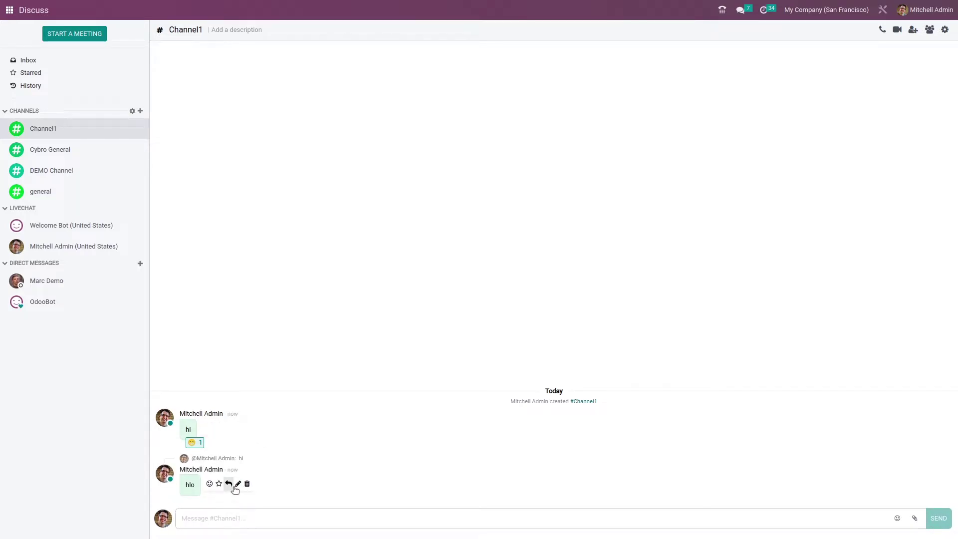
pyautogui.click(236, 483)
pyautogui.press('BackSpace')
pyautogui.press('BackSpace')
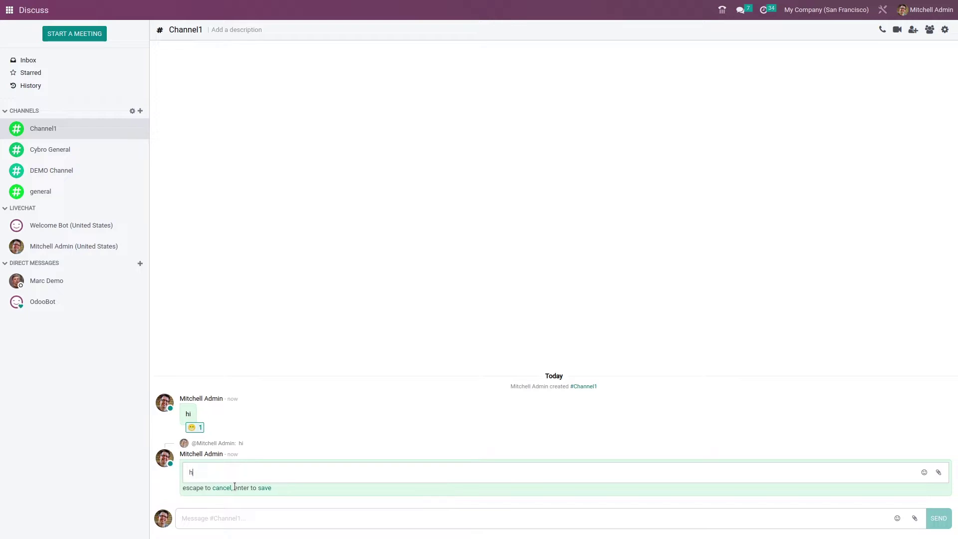
pyautogui.press('Return')
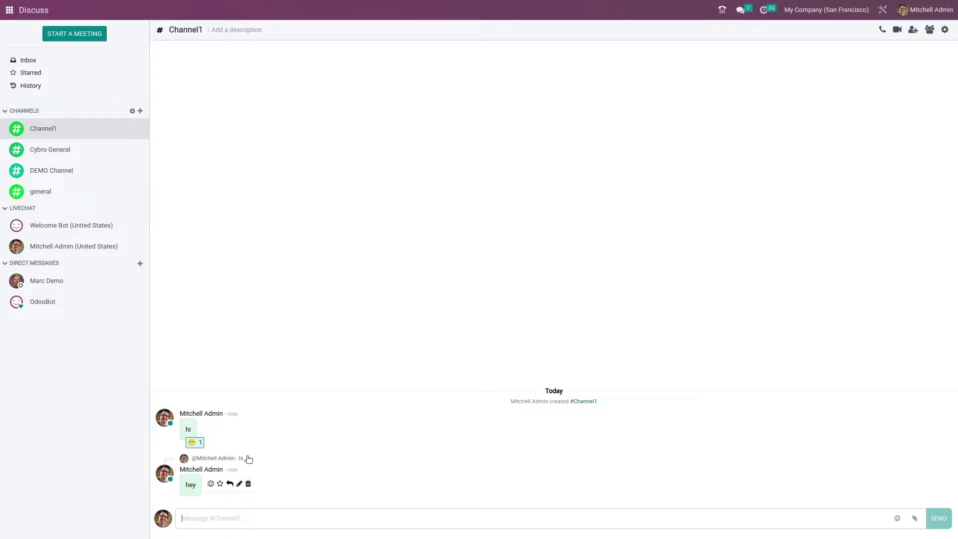
# Delete the original 'hi' message and confirm the deletion
pyautogui.click(244, 428)
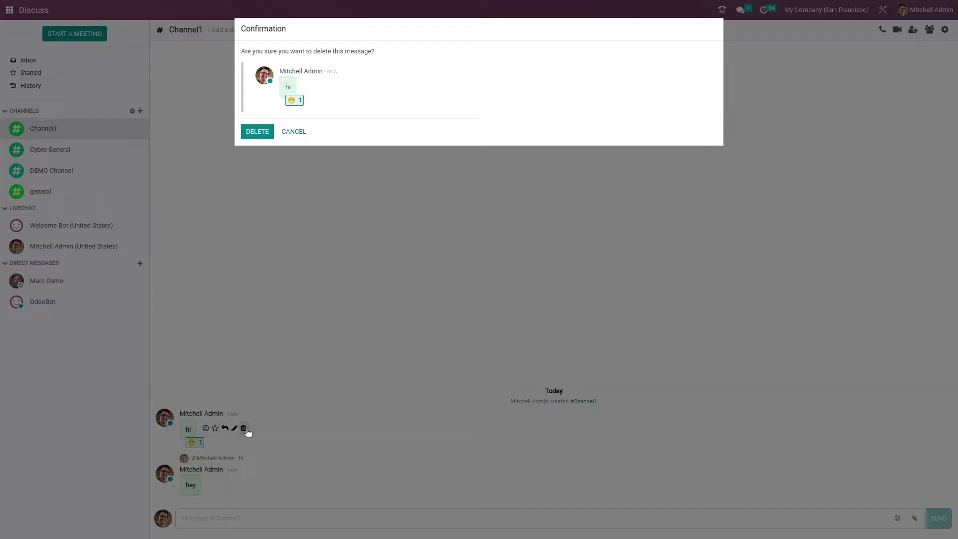
pyautogui.click(256, 134)
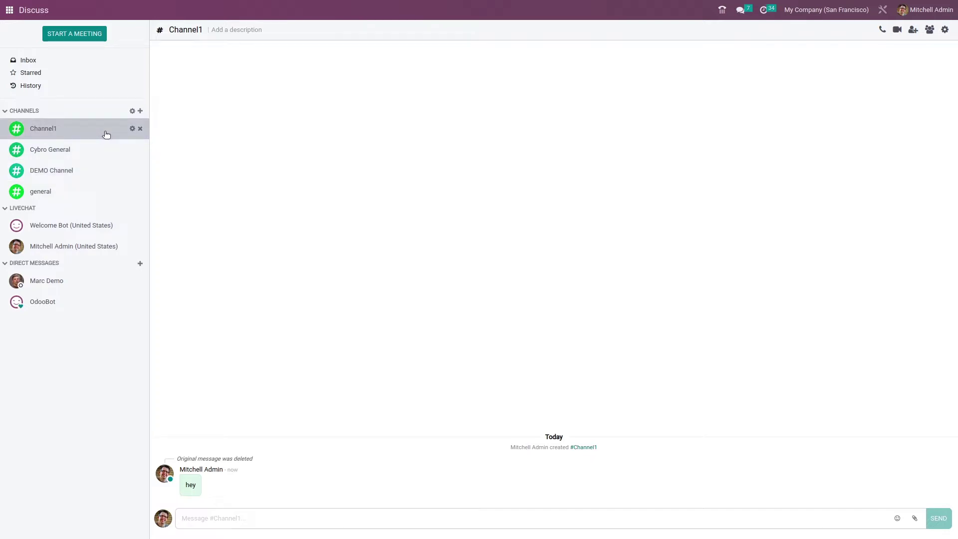
pyautogui.click(132, 129)
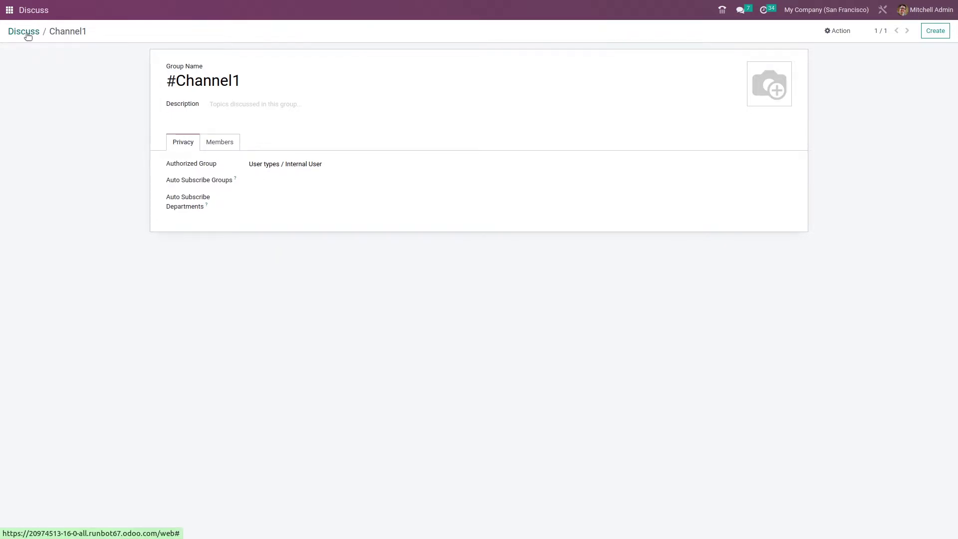
pyautogui.click(27, 34)
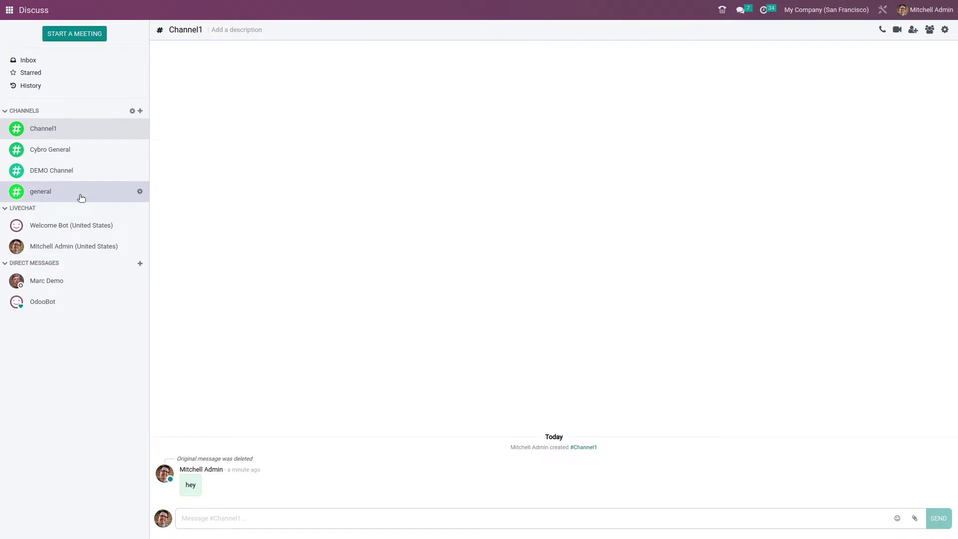
# Invite the other internal user to Channel1 from the channel's invite panel
pyautogui.click(911, 31)
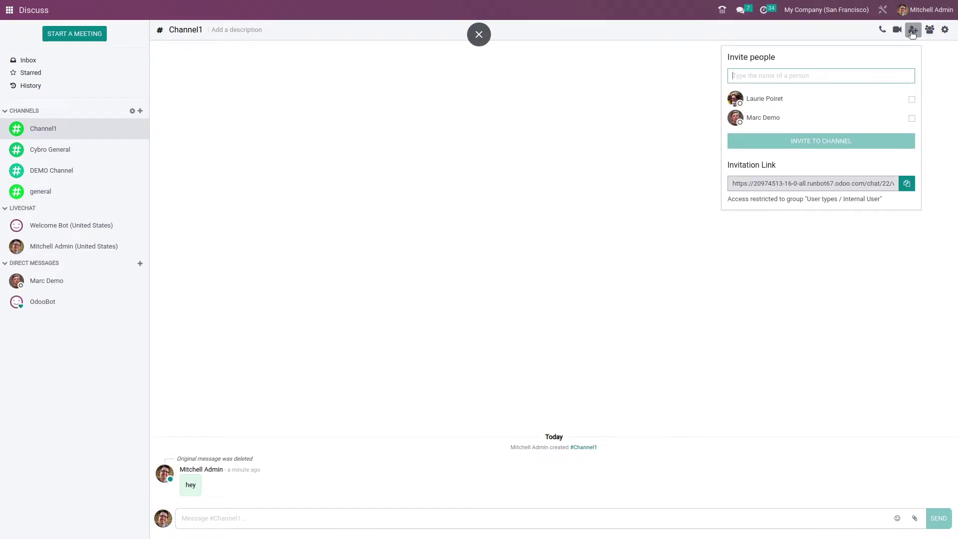
pyautogui.click(895, 116)
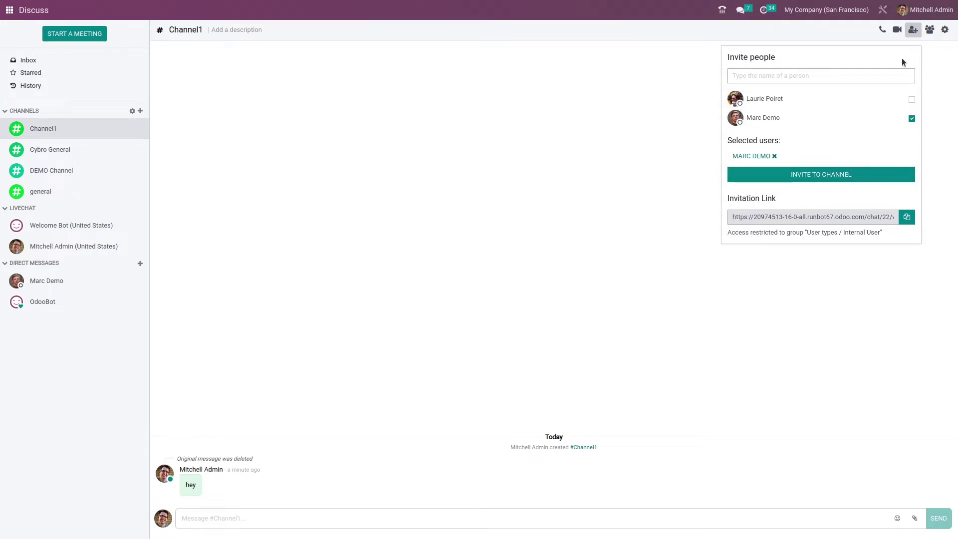
pyautogui.click(868, 174)
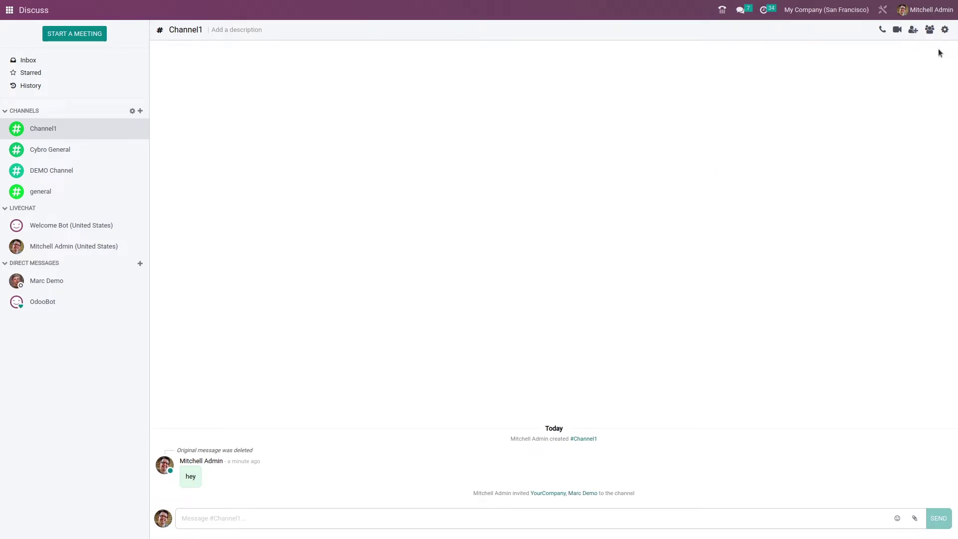
# Show Channel1's member list, start a call, and begin screen sharing
pyautogui.click(929, 30)
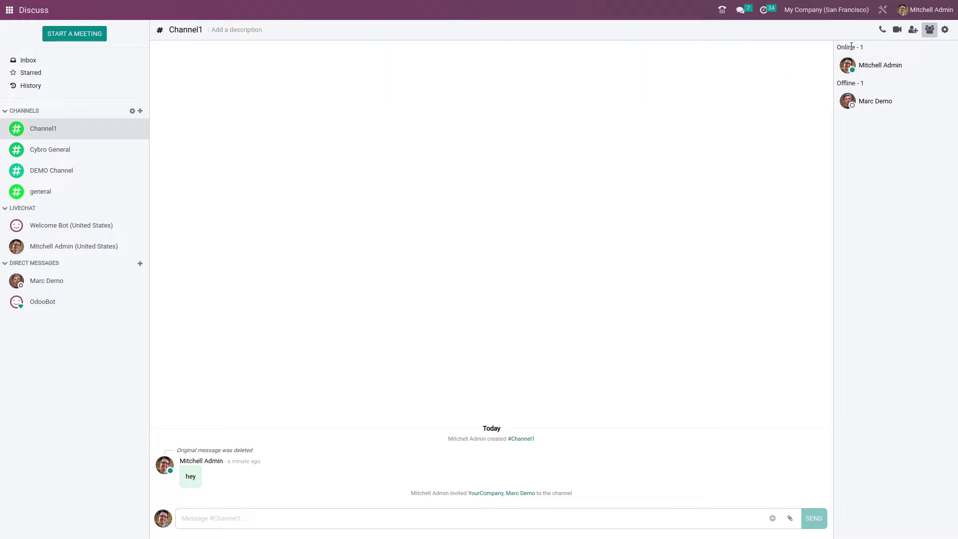
pyautogui.click(881, 30)
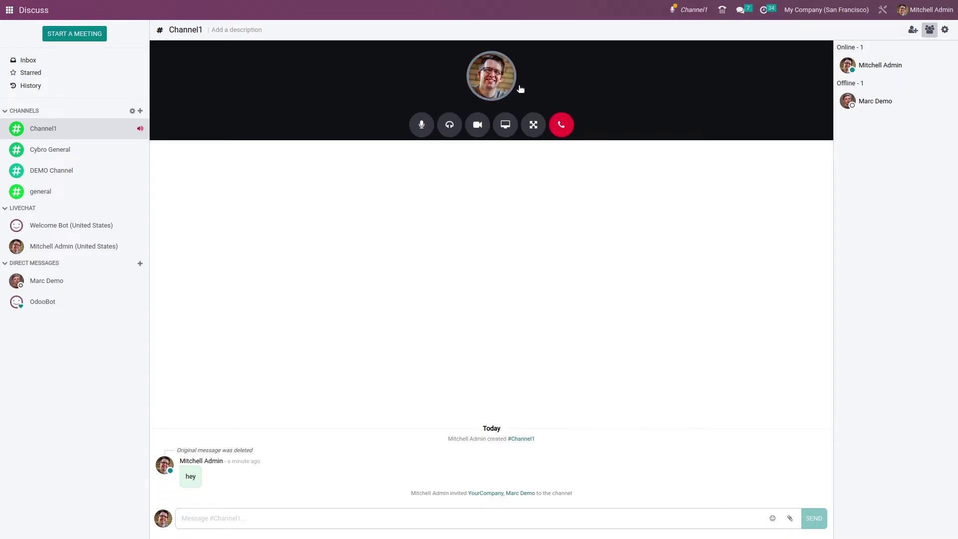
pyautogui.click(502, 132)
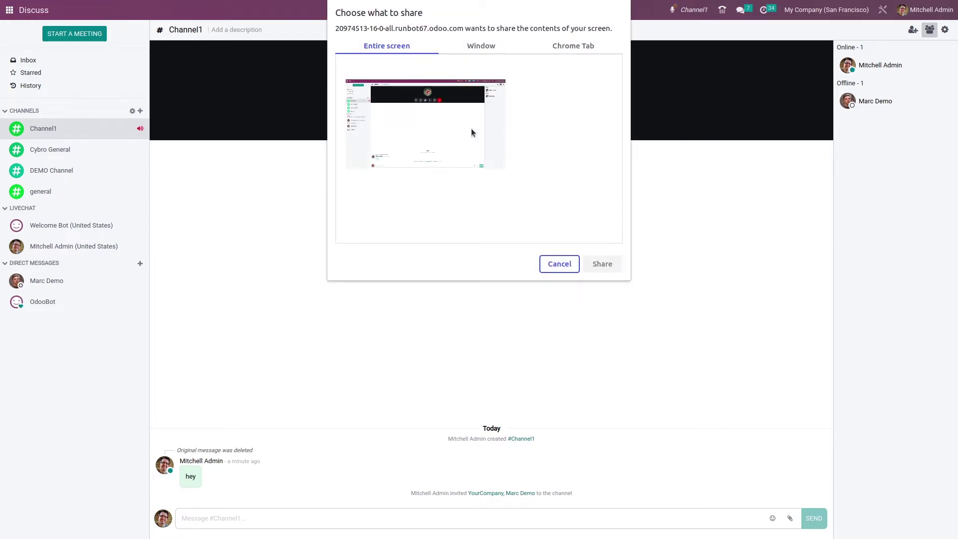
# Share the entire screen in the call, then preview it full screen twice, exiting with Esc
pyautogui.click(439, 123)
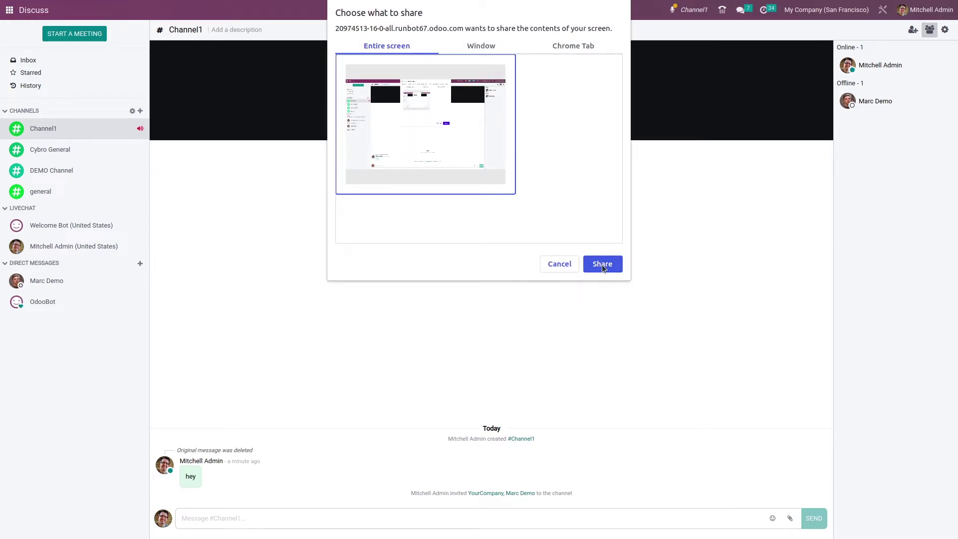
pyautogui.click(601, 264)
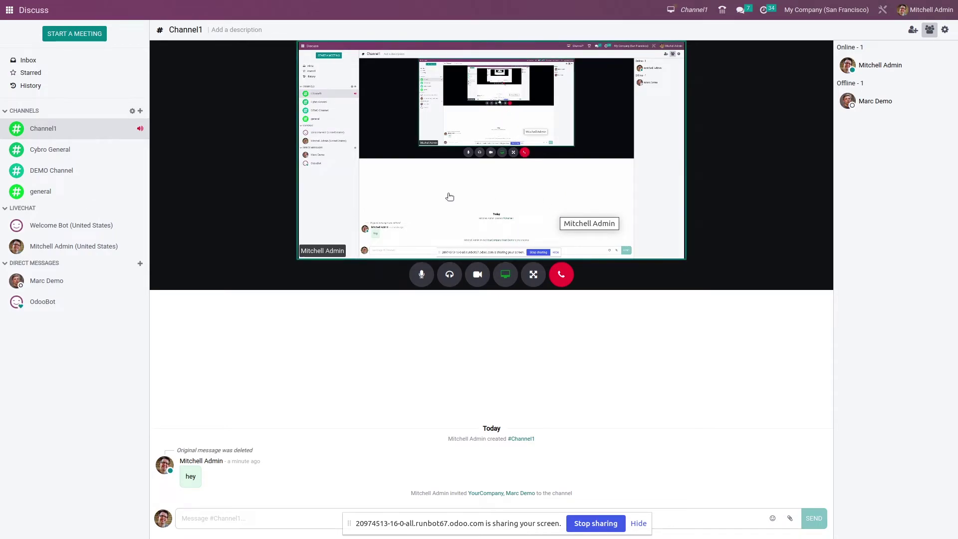
pyautogui.click(534, 274)
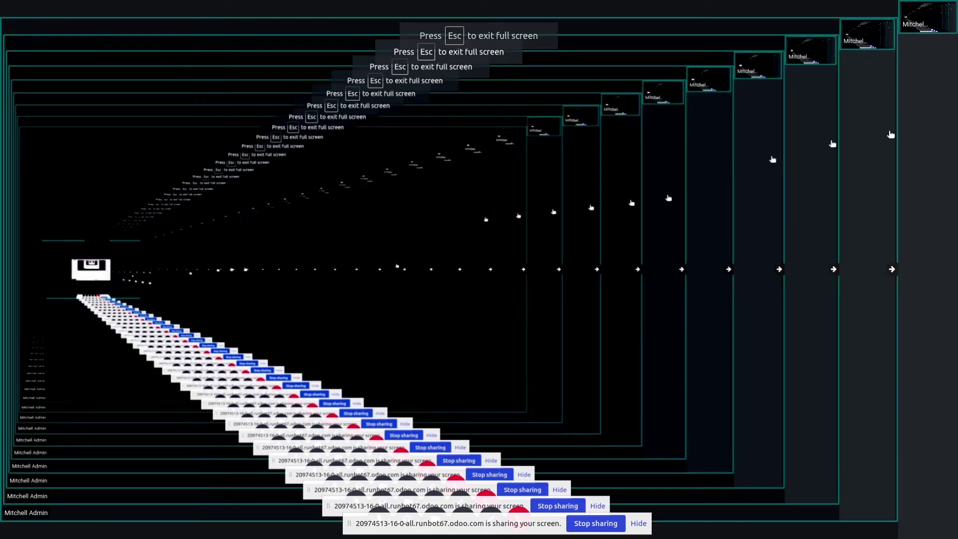
pyautogui.press('Escape')
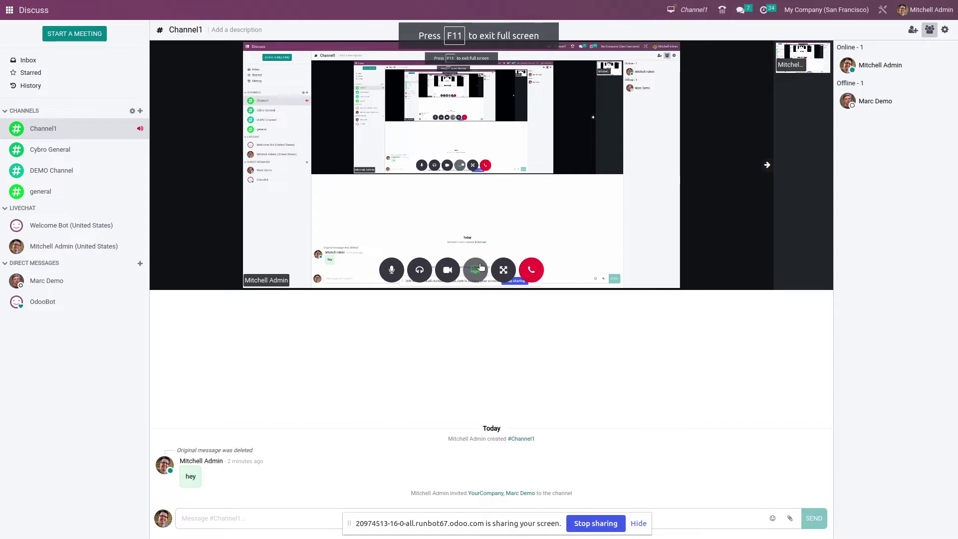
pyautogui.click(503, 270)
pyautogui.press('Escape')
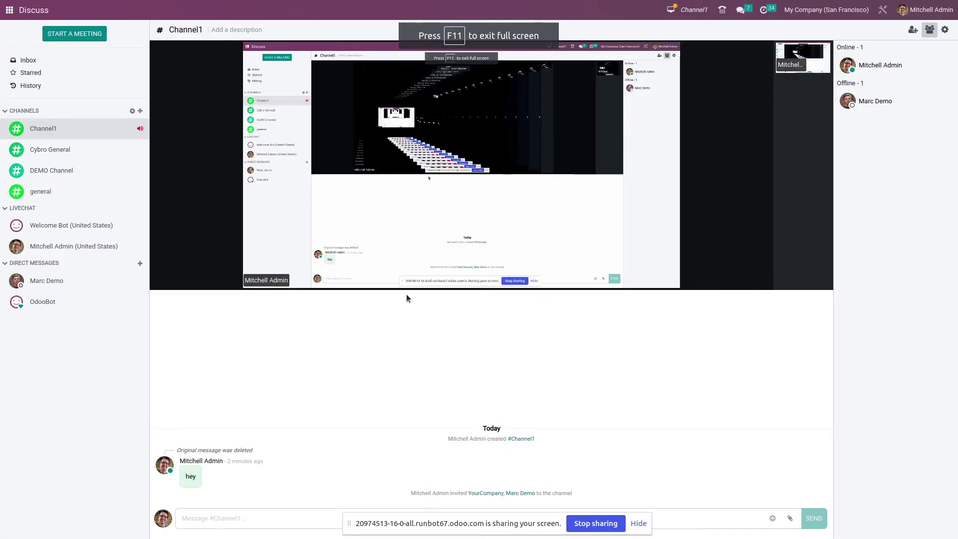
# Stop screen sharing, toggle full screen briefly, switch on the camera, then hang up the call
pyautogui.click(480, 275)
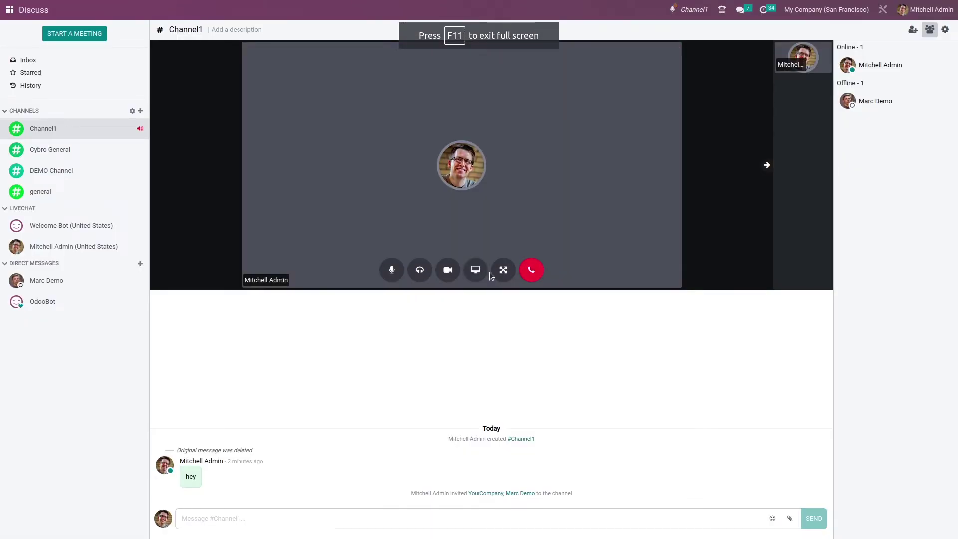
pyautogui.click(504, 273)
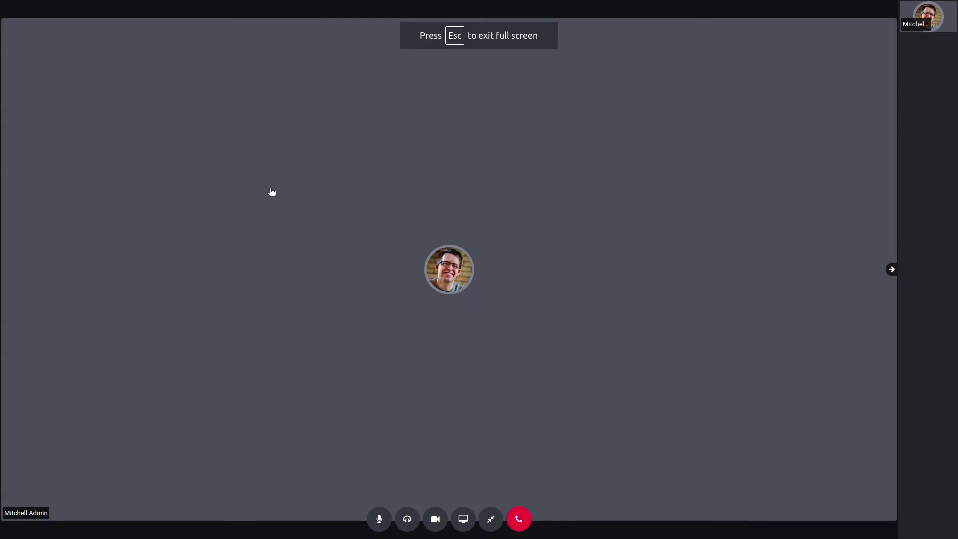
pyautogui.click(490, 519)
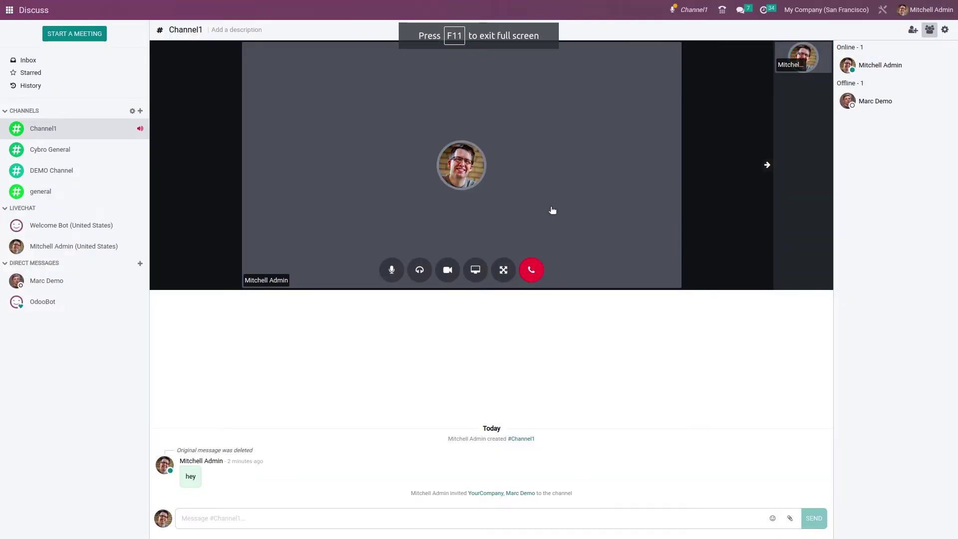
pyautogui.click(448, 271)
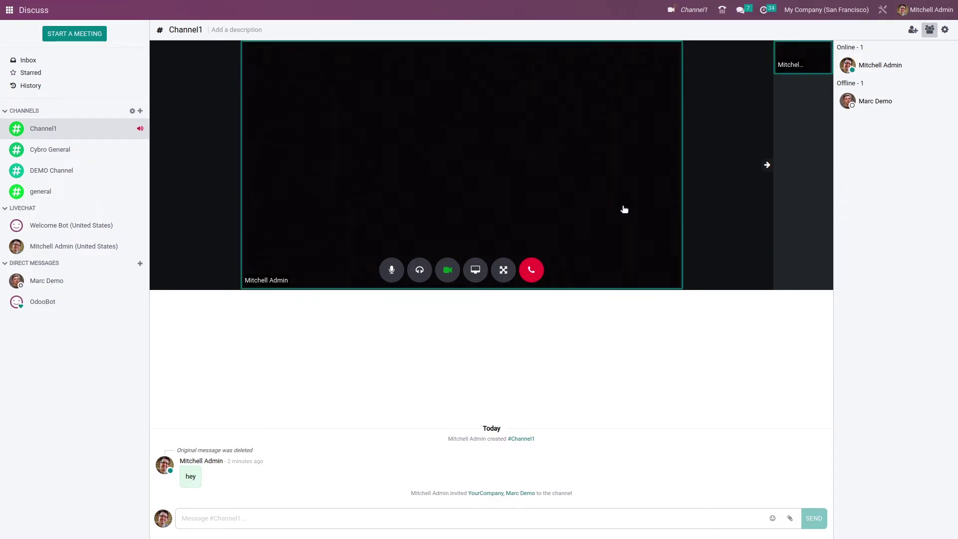
pyautogui.click(539, 263)
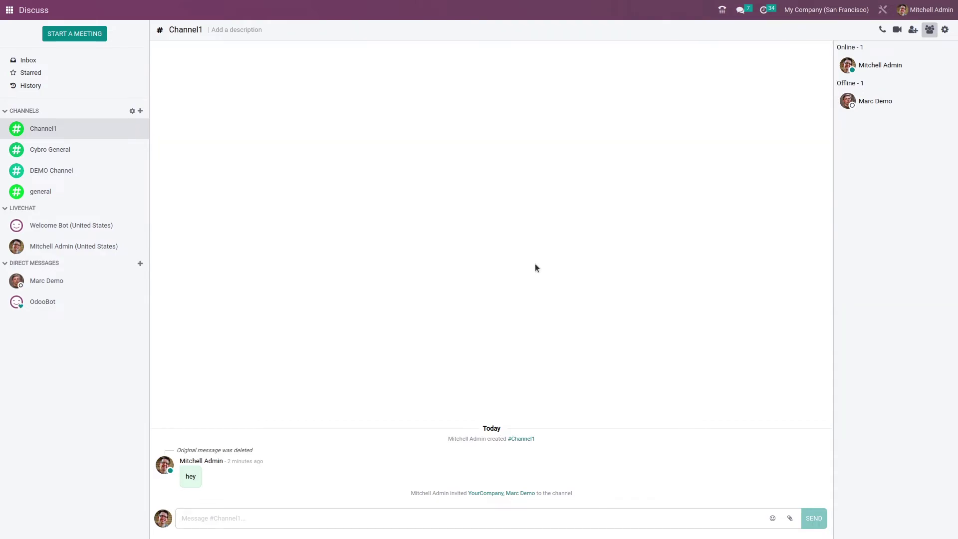
# Start a new meeting chat and type 'project meeting' as its description
pyautogui.click(95, 35)
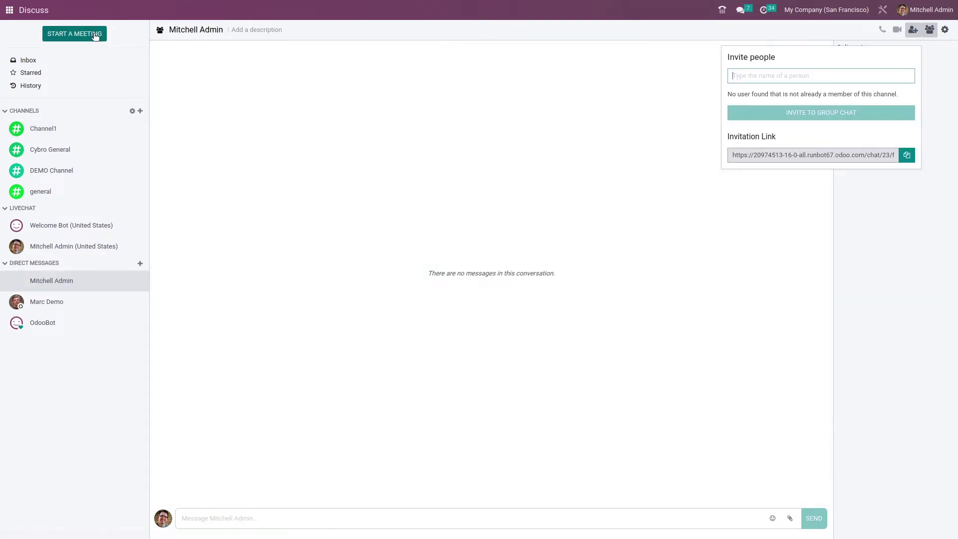
pyautogui.click(278, 30)
pyautogui.write('projecgt')
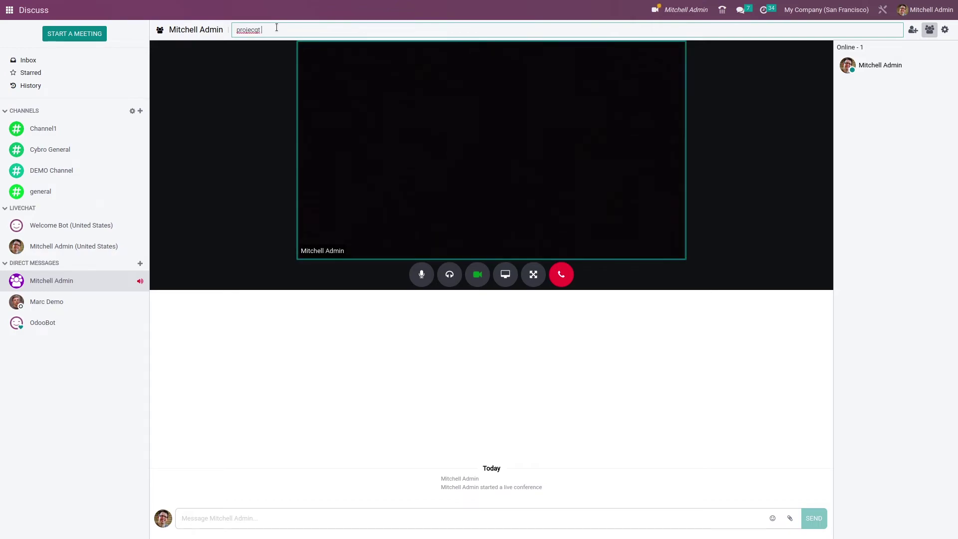
pyautogui.write('t')
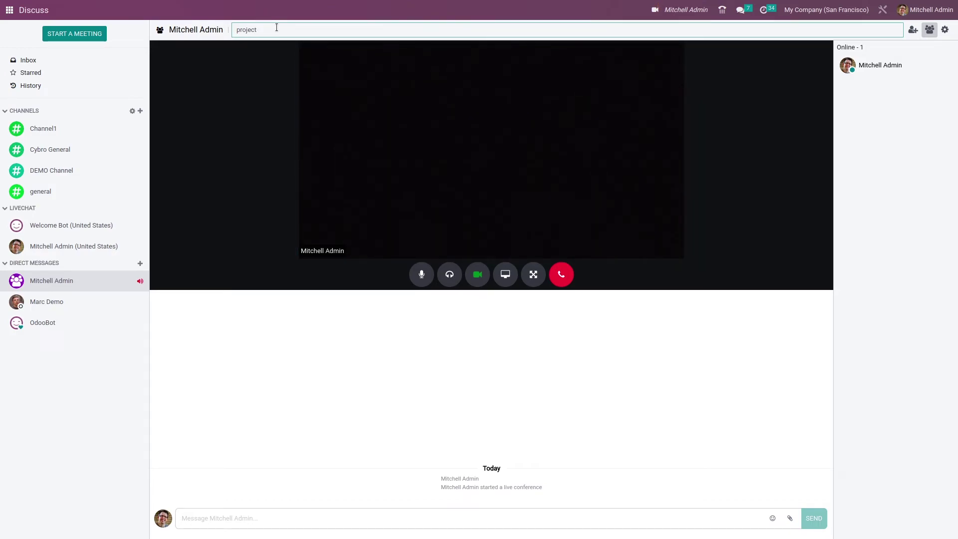
pyautogui.write(' meeting')
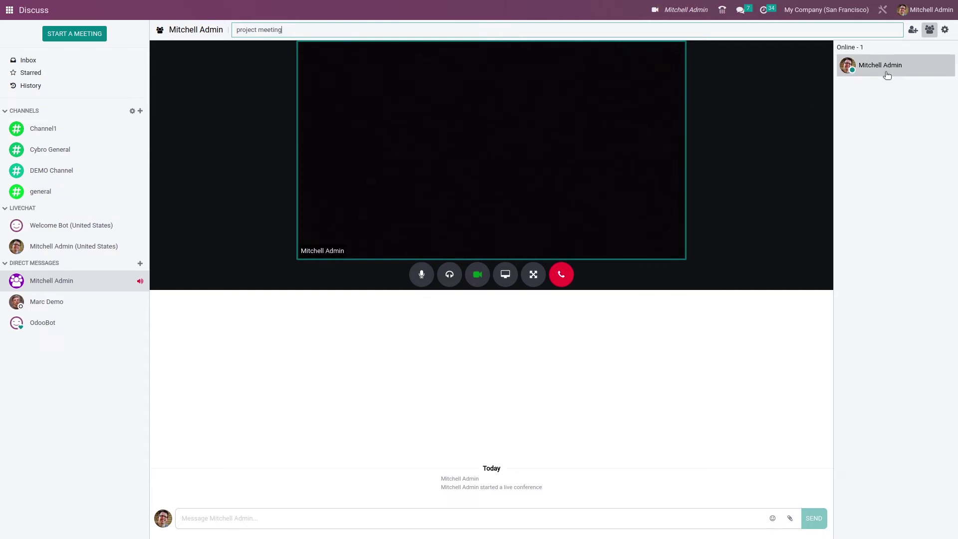
# Invite a colleague to the project meeting group chat
pyautogui.click(910, 31)
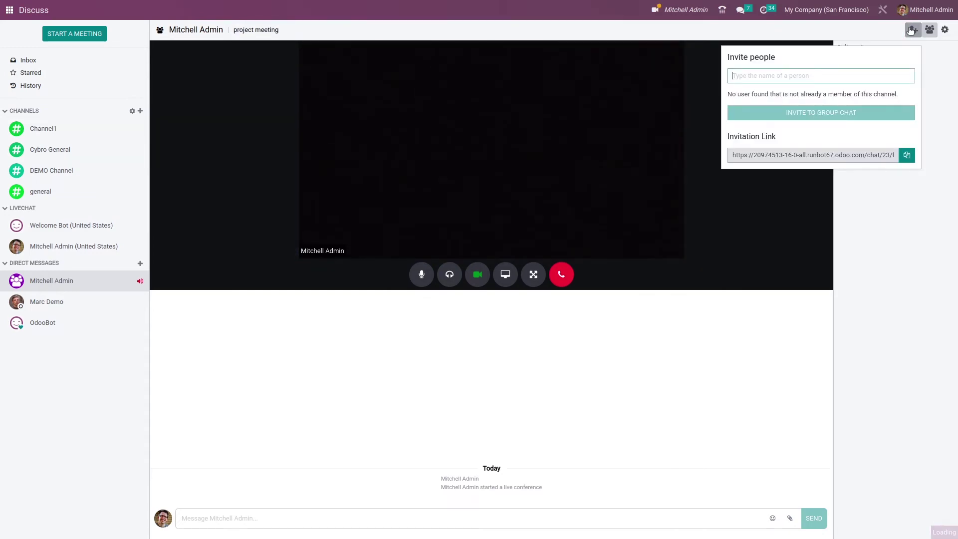
pyautogui.click(849, 119)
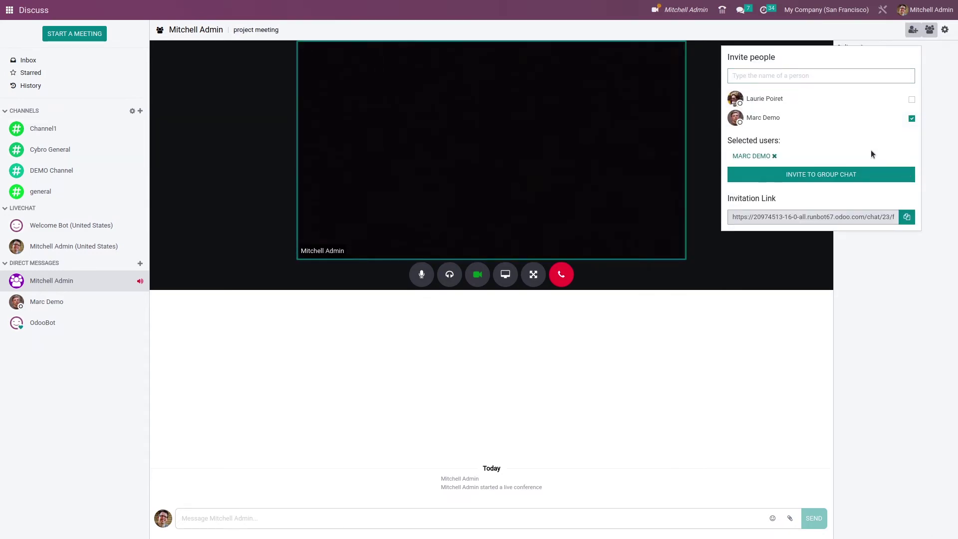
pyautogui.click(852, 173)
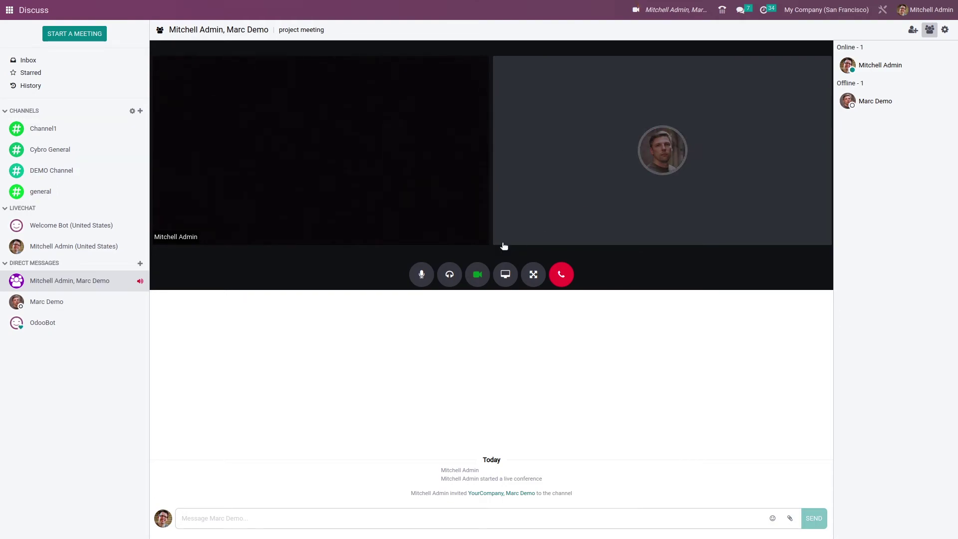
# Share the entire screen in the call, hide the sharing notice, then hang up
pyautogui.click(505, 276)
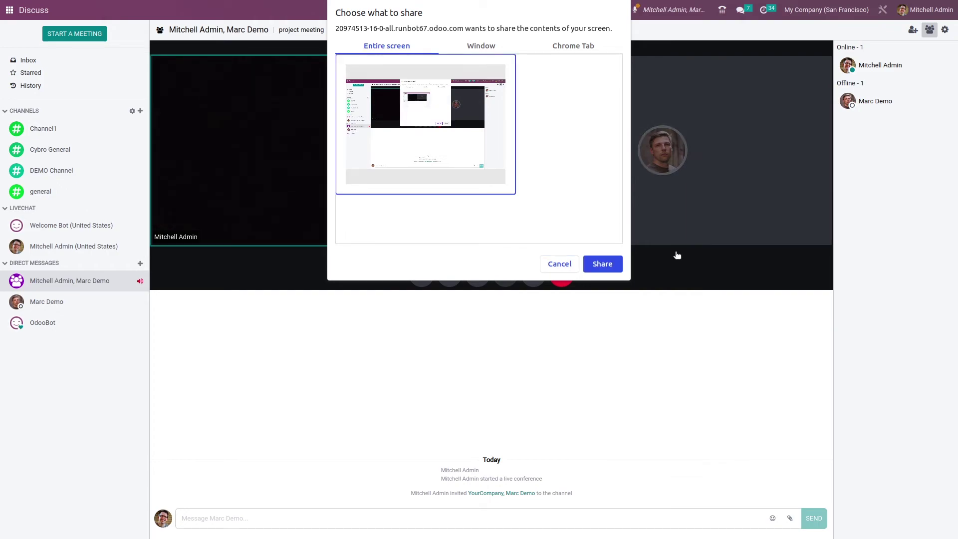
pyautogui.click(606, 265)
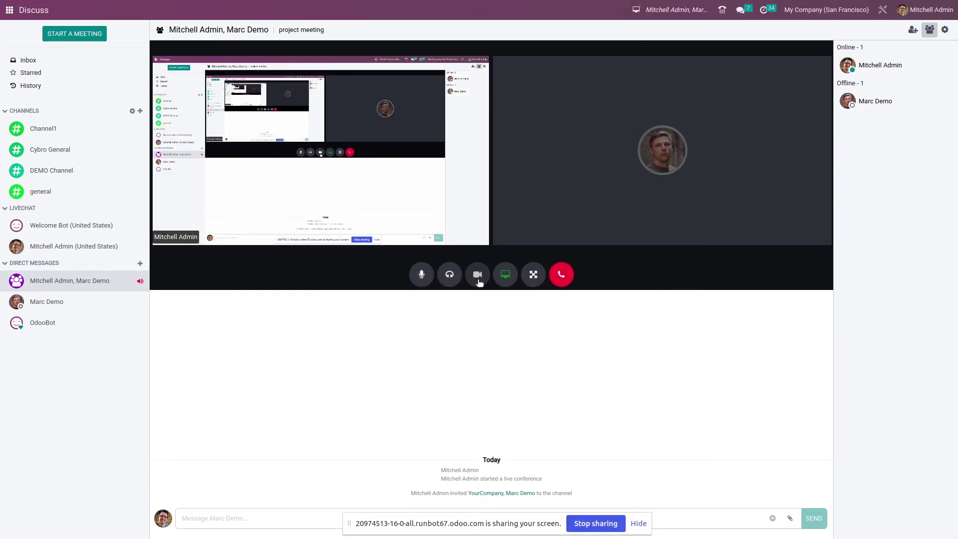
pyautogui.click(637, 523)
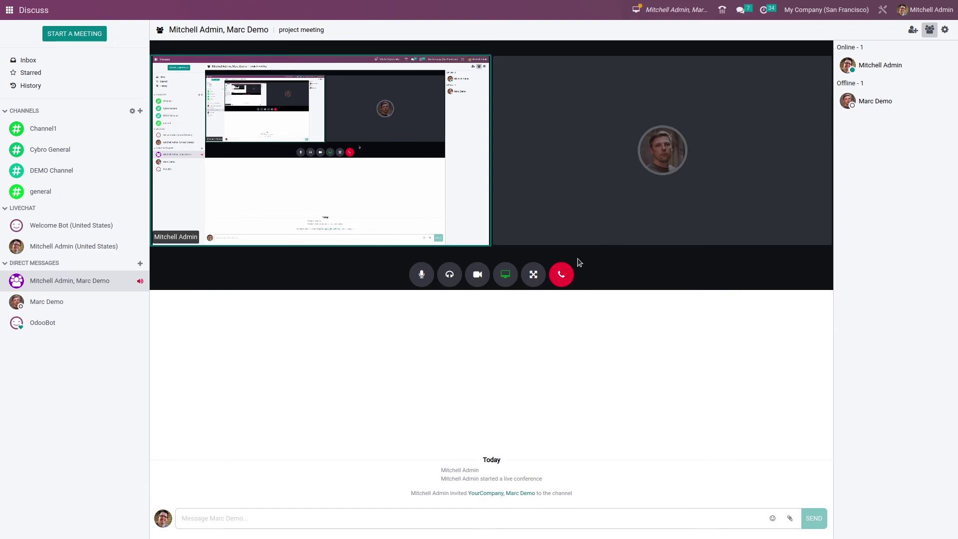
pyautogui.click(562, 276)
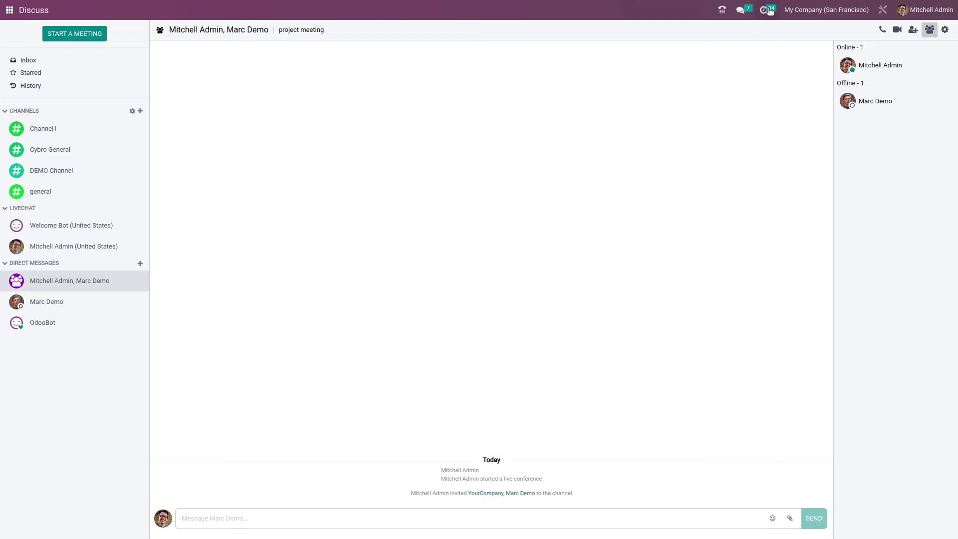
# Browse the messaging menu's Chat, Channels and All tabs, then return to the Odoo apps home screen
pyautogui.click(748, 13)
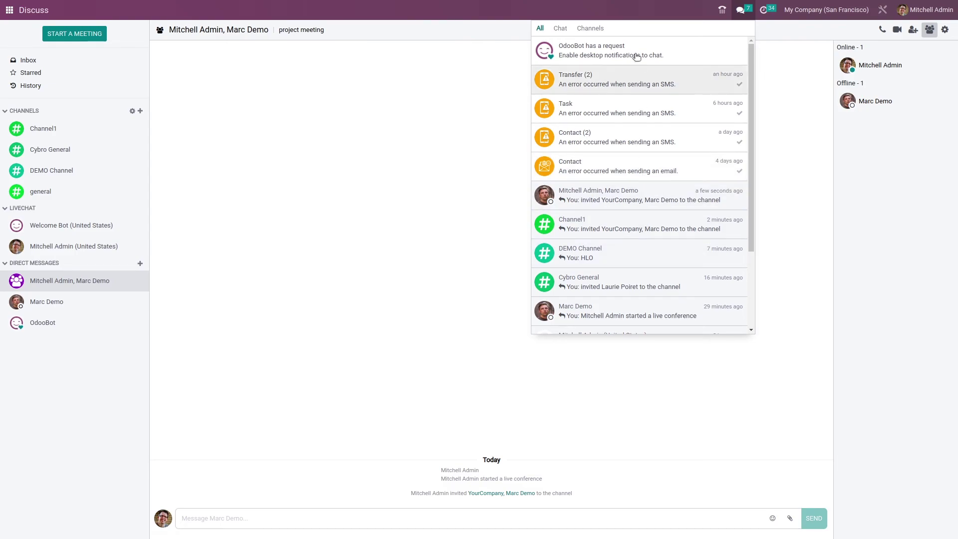
pyautogui.click(560, 27)
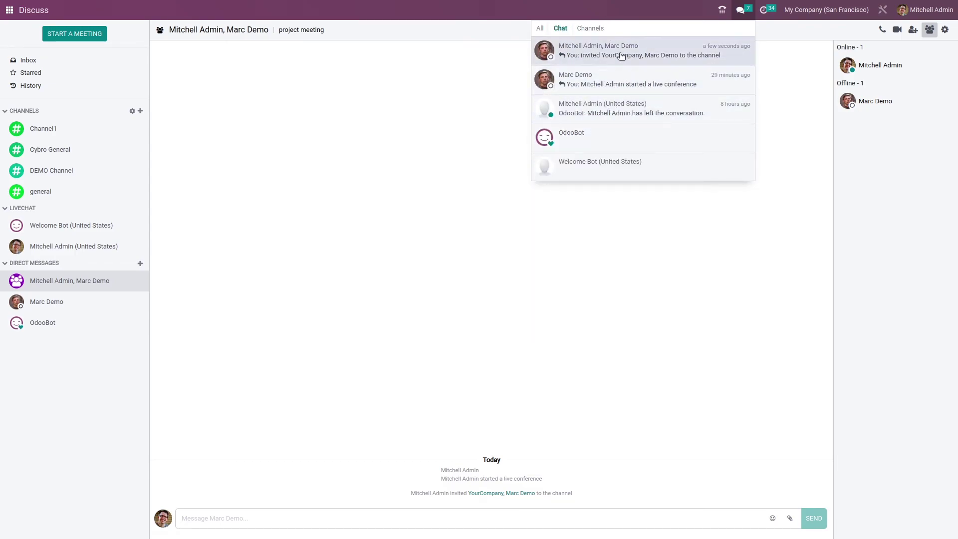
pyautogui.click(595, 29)
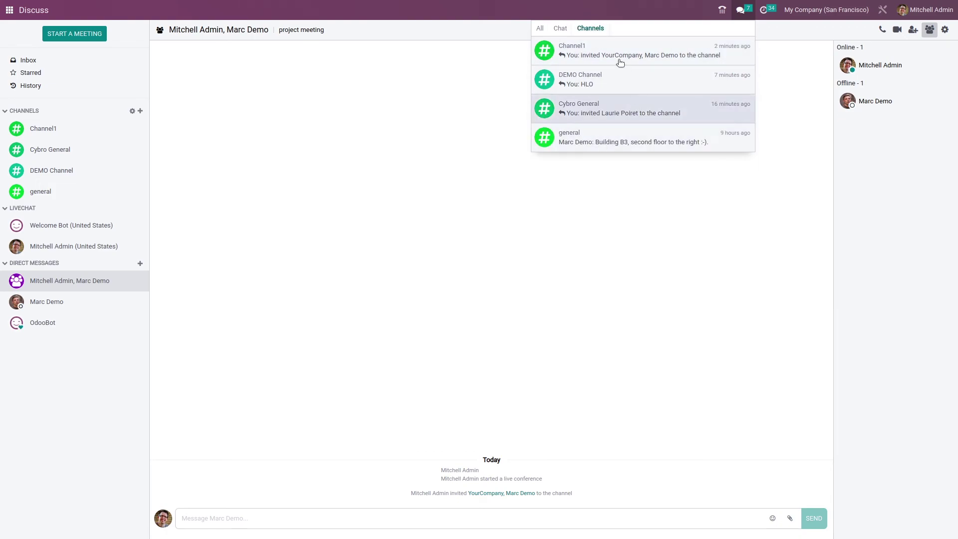
pyautogui.click(541, 28)
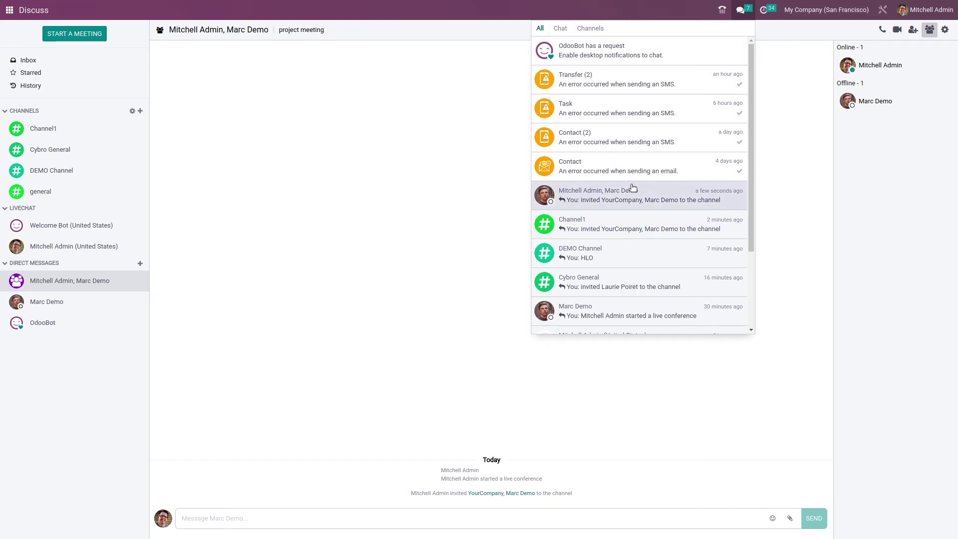
pyautogui.click(334, 181)
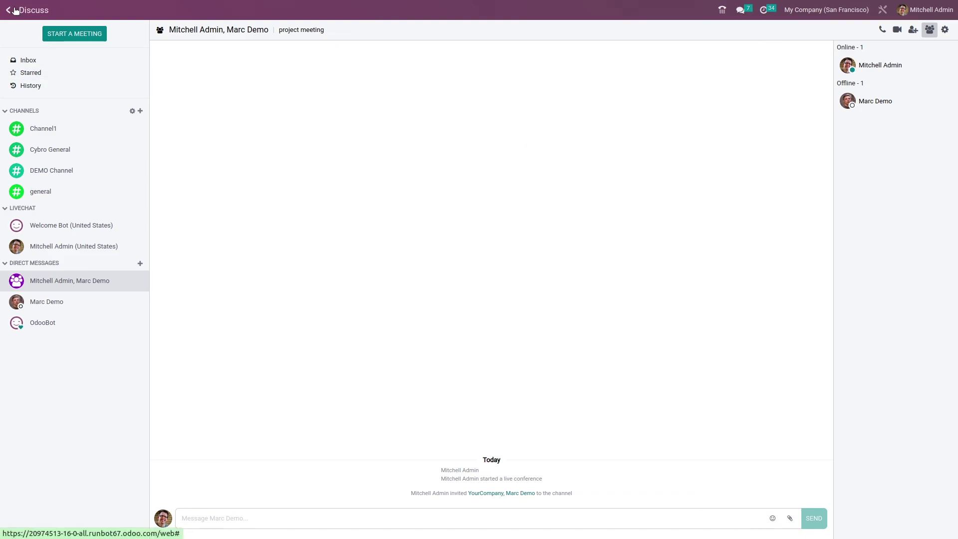
pyautogui.click(9, 10)
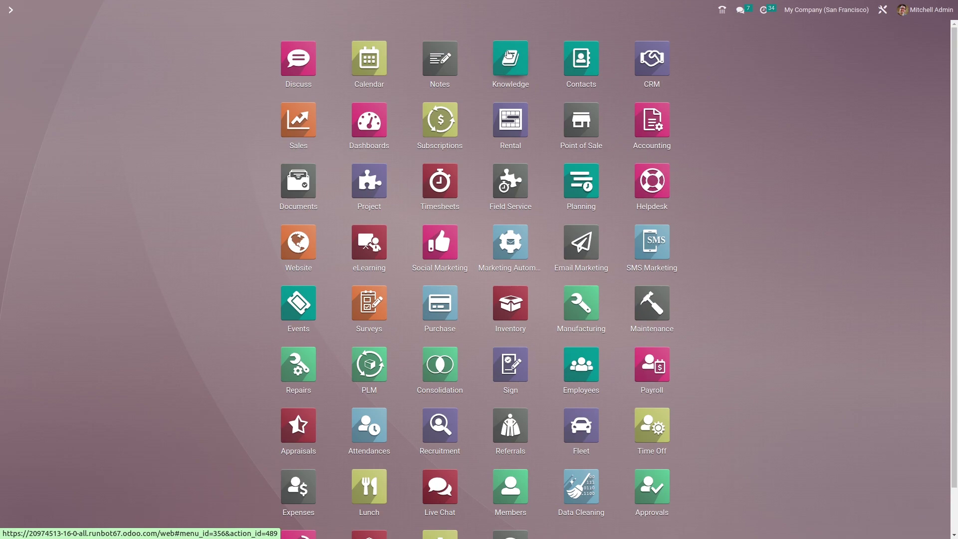